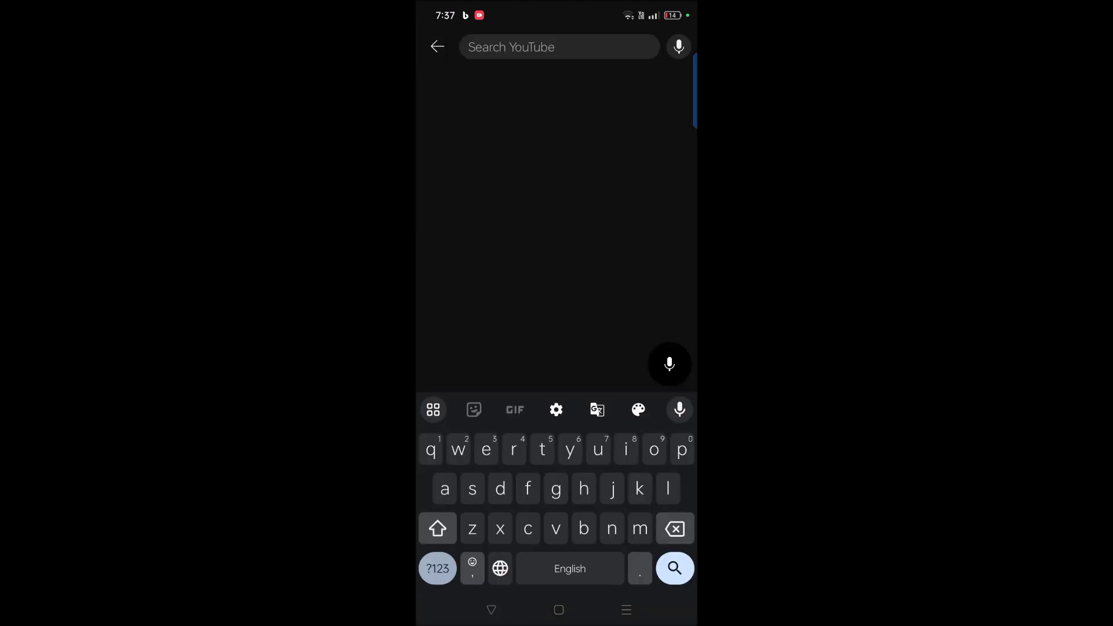
text(ghgh)
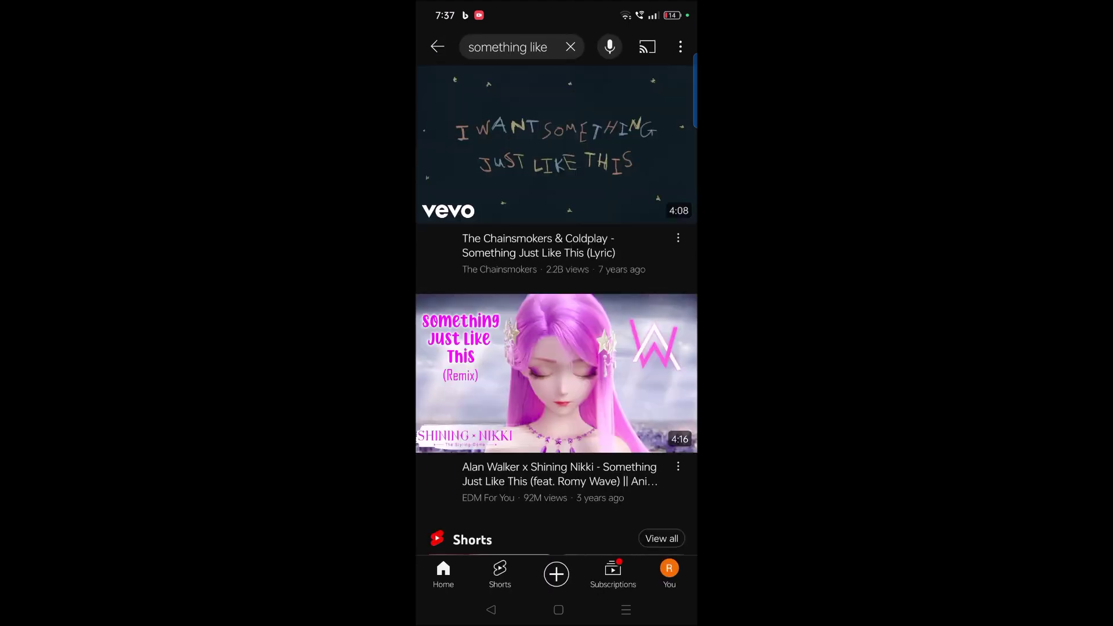
click(570, 47)
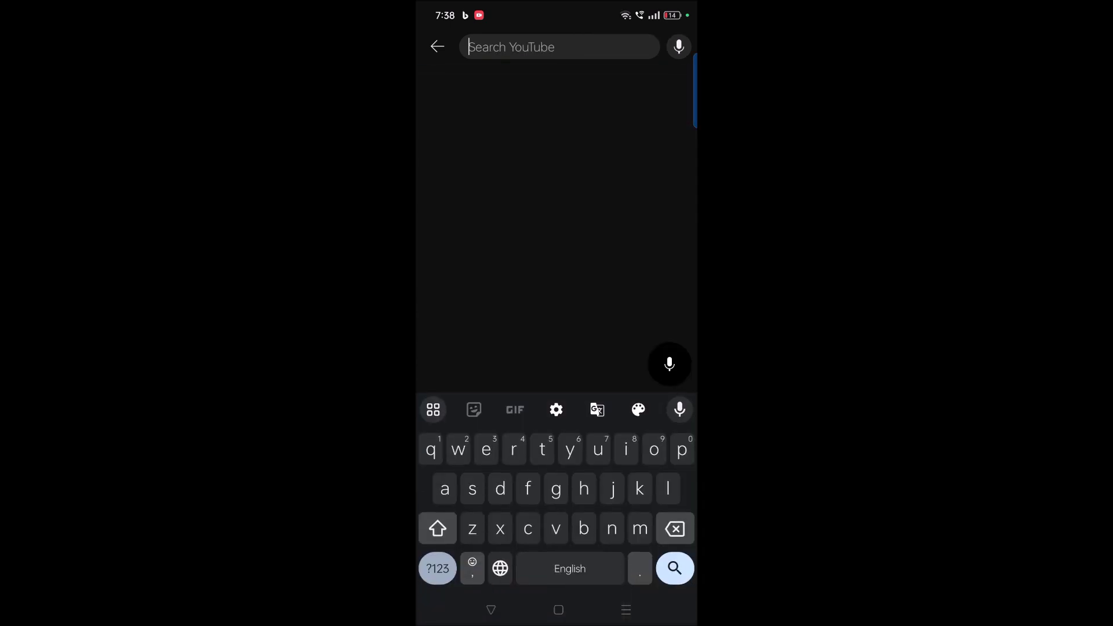
click(438, 47)
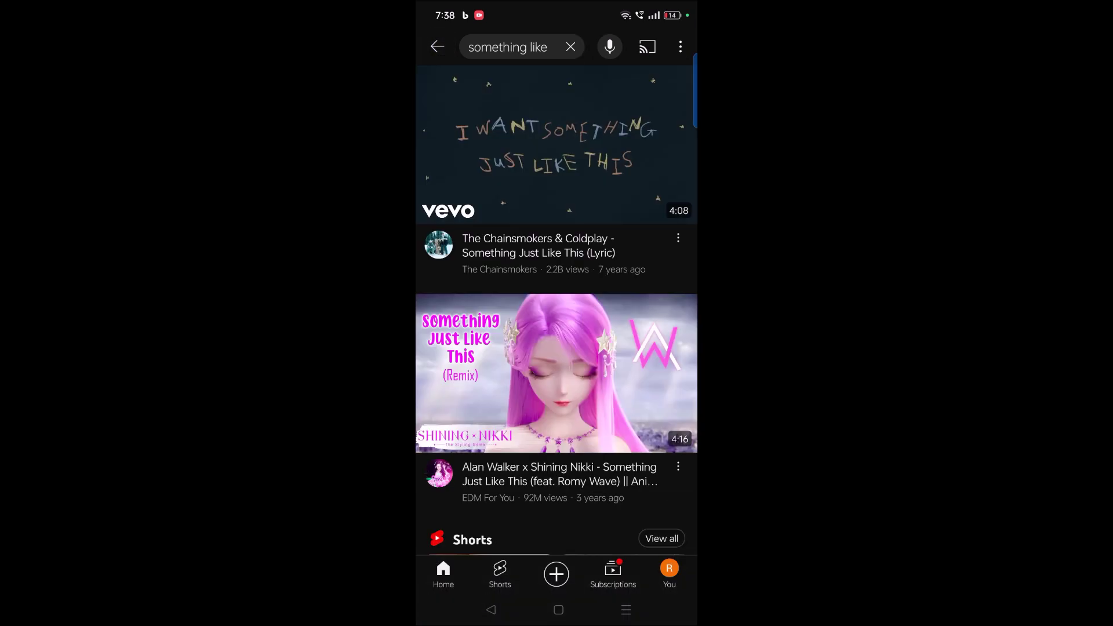
click(522, 48)
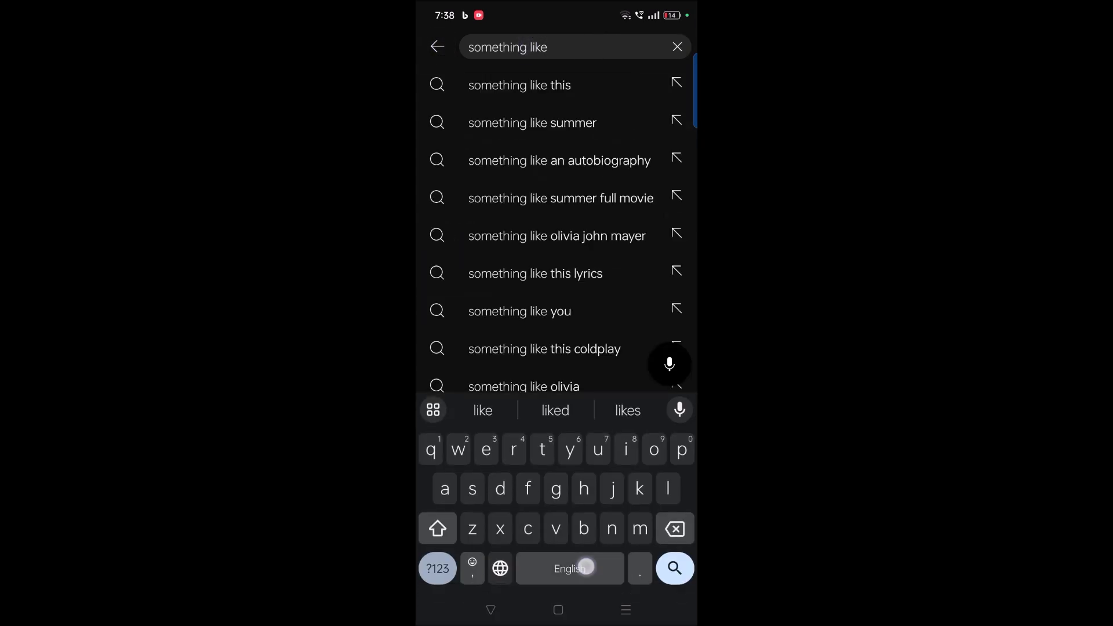
- Switch the keyboard to Telugu and voice-search YouTube for 'Alisha venuka'
click(586, 567)
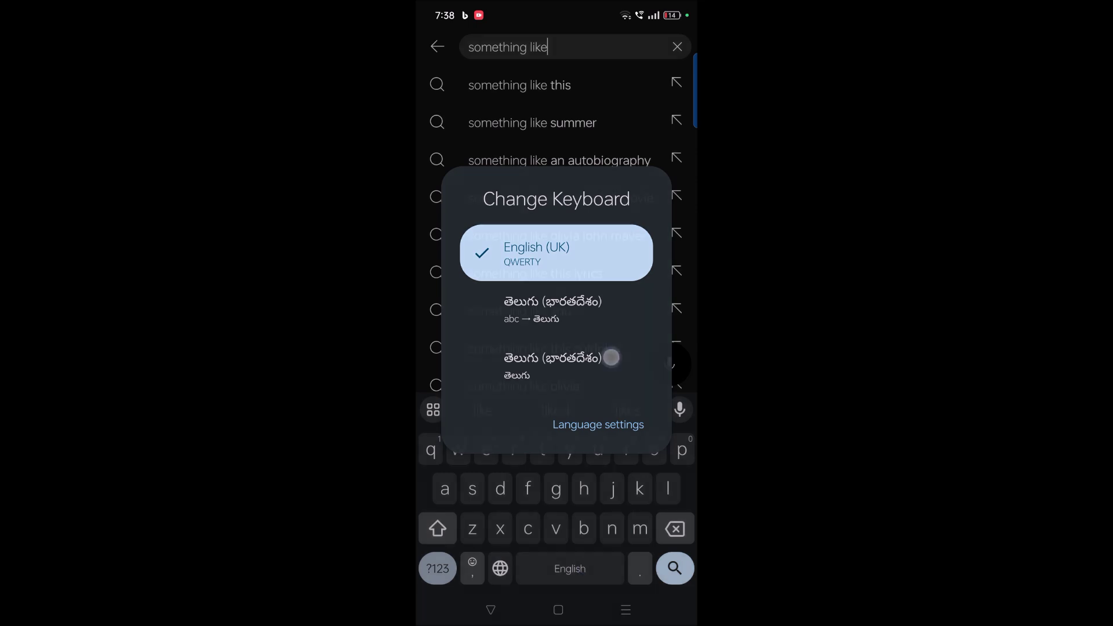
click(611, 357)
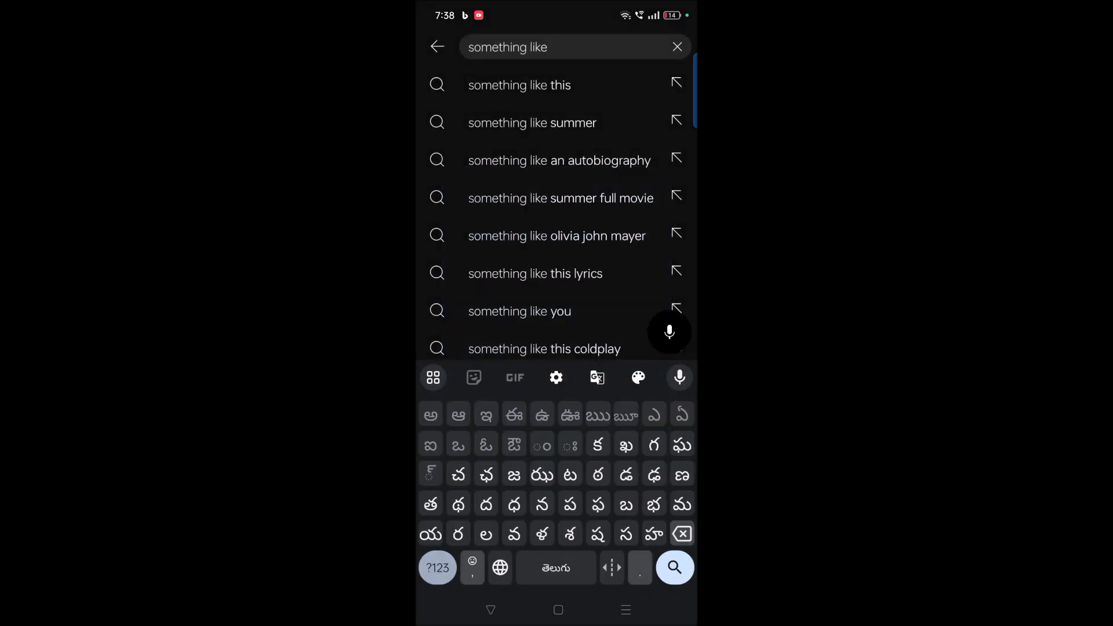
click(679, 378)
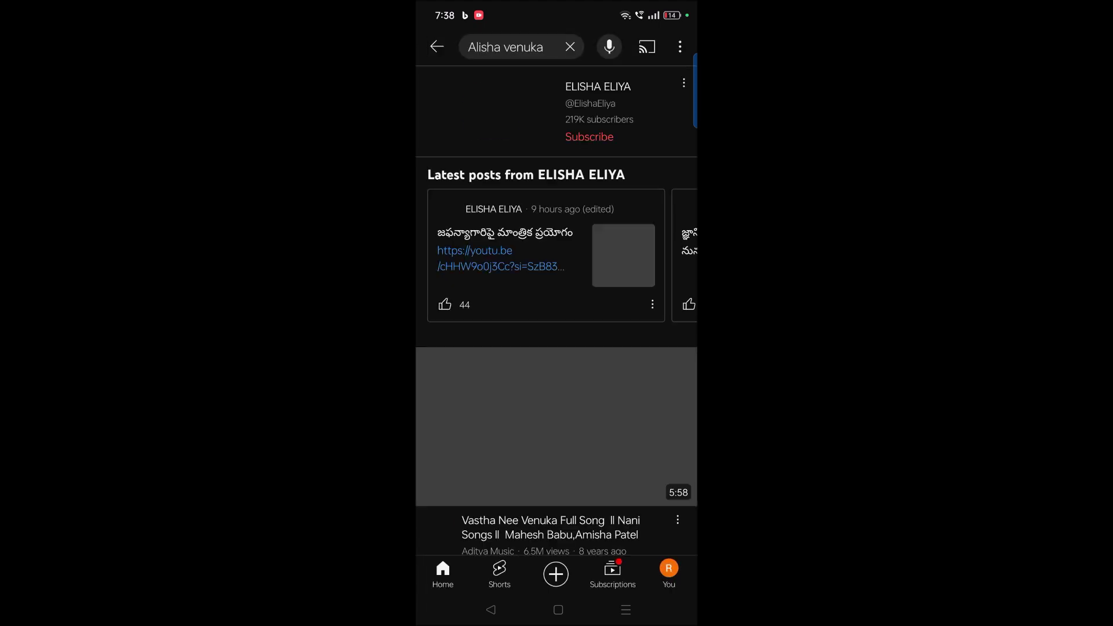
click(504, 46)
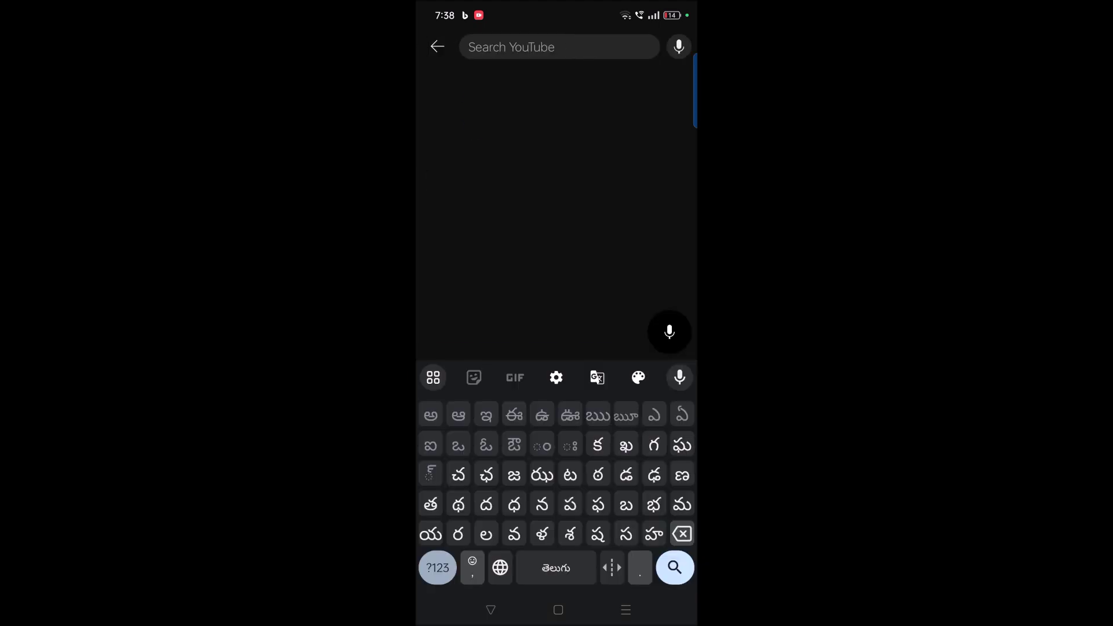
click(680, 375)
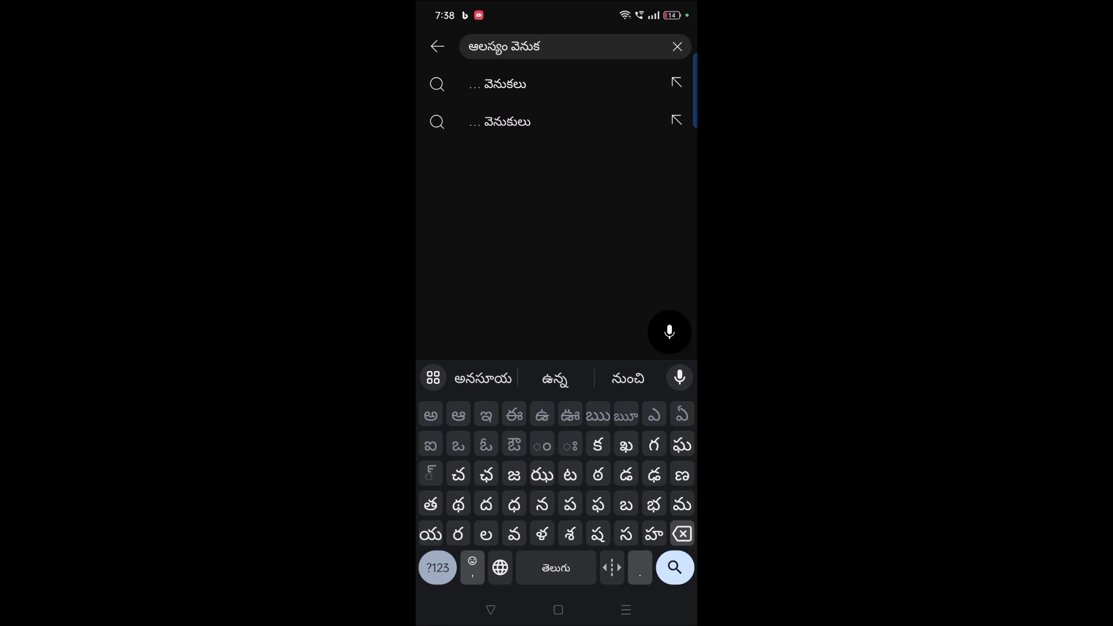
click(437, 46)
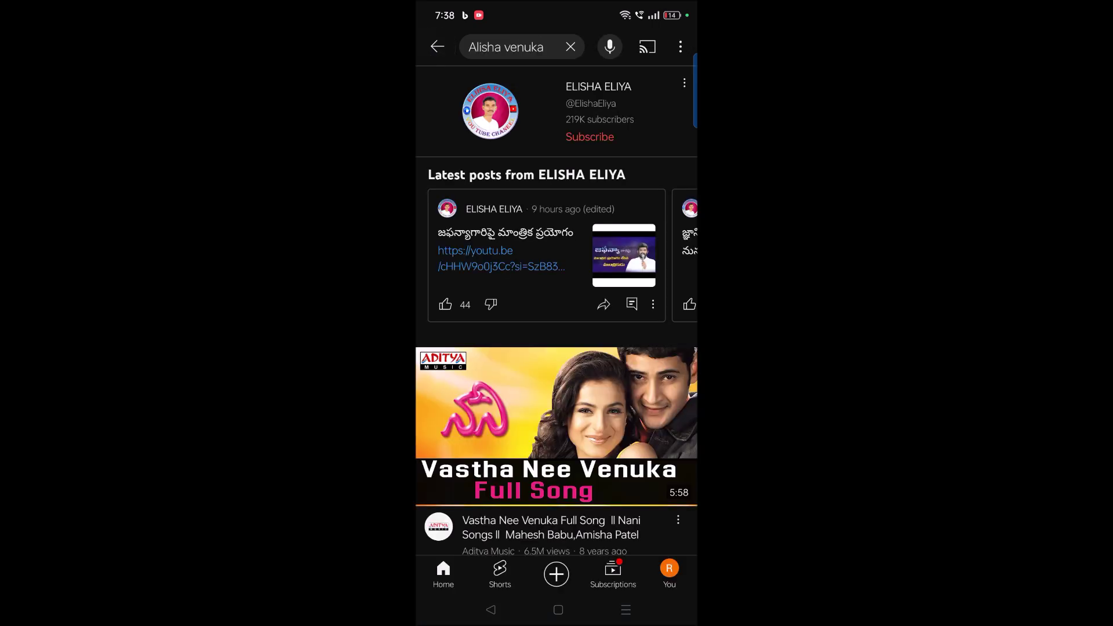
- Enter పిక్చర్స్ in a new search, then switch the keyboard back to English (UK)
click(570, 47)
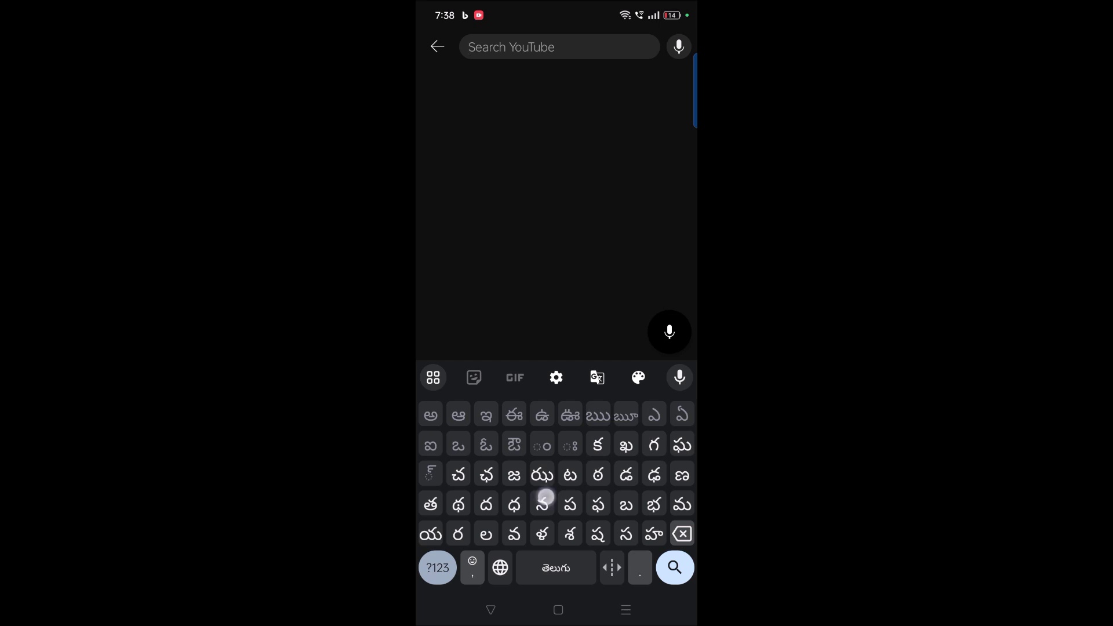
drag(544, 497, 626, 533)
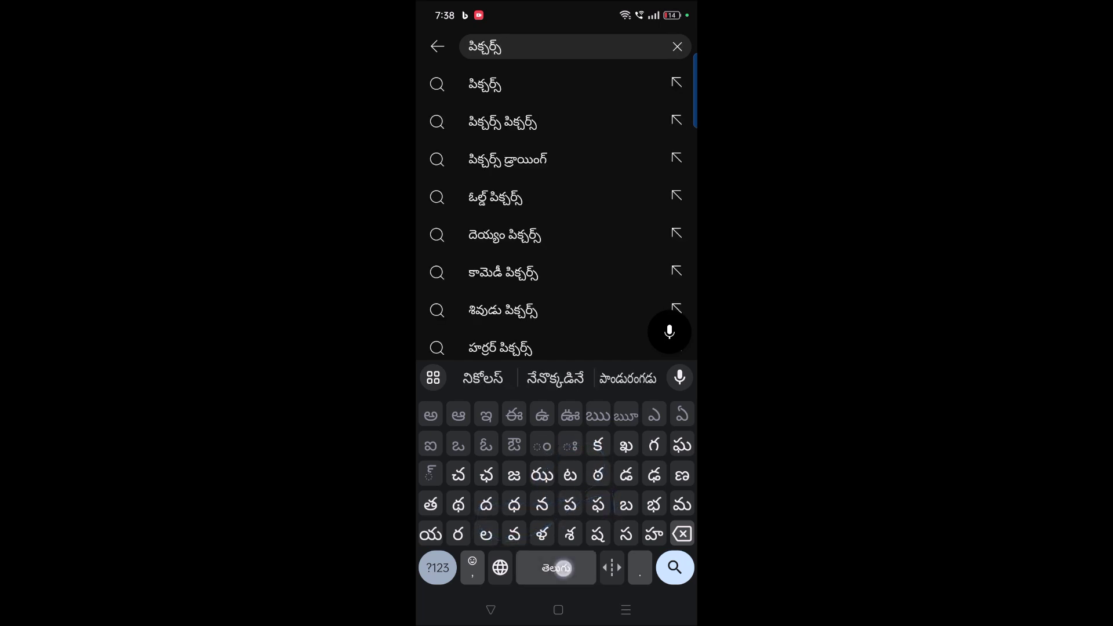
click(563, 567)
click(580, 251)
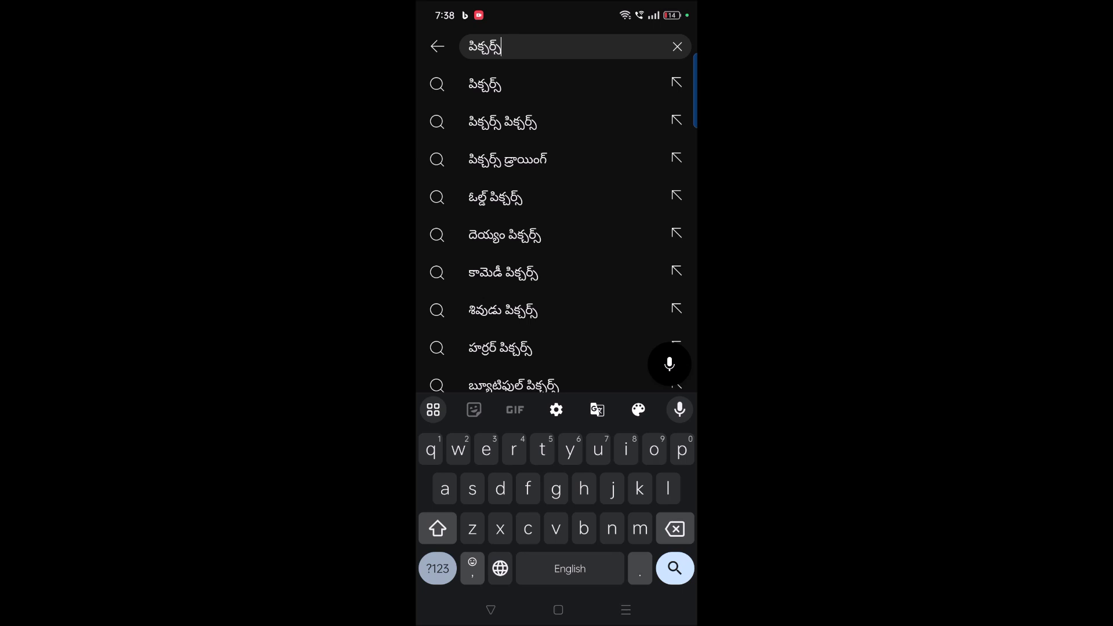
- Open Gboard's keyboard language settings and briefly edit the language list
click(579, 574)
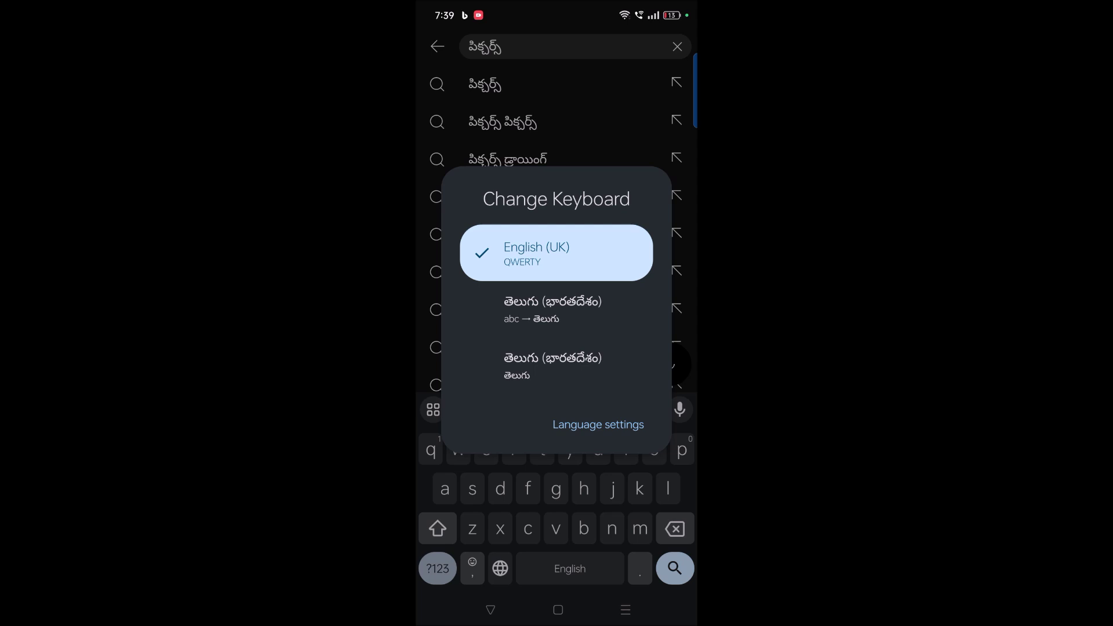
click(608, 426)
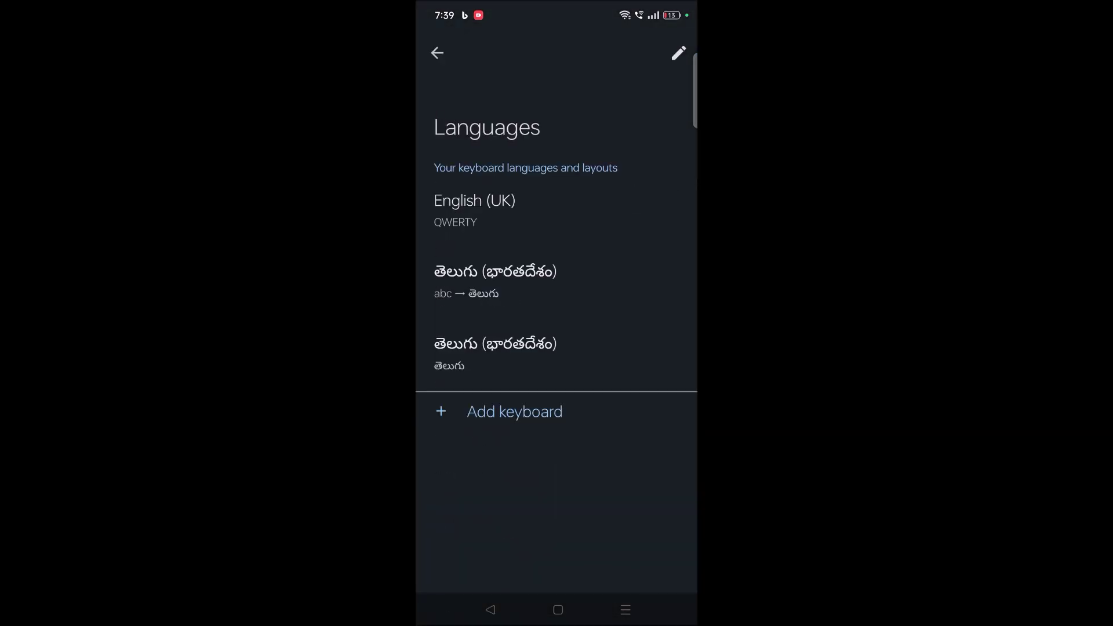
click(678, 53)
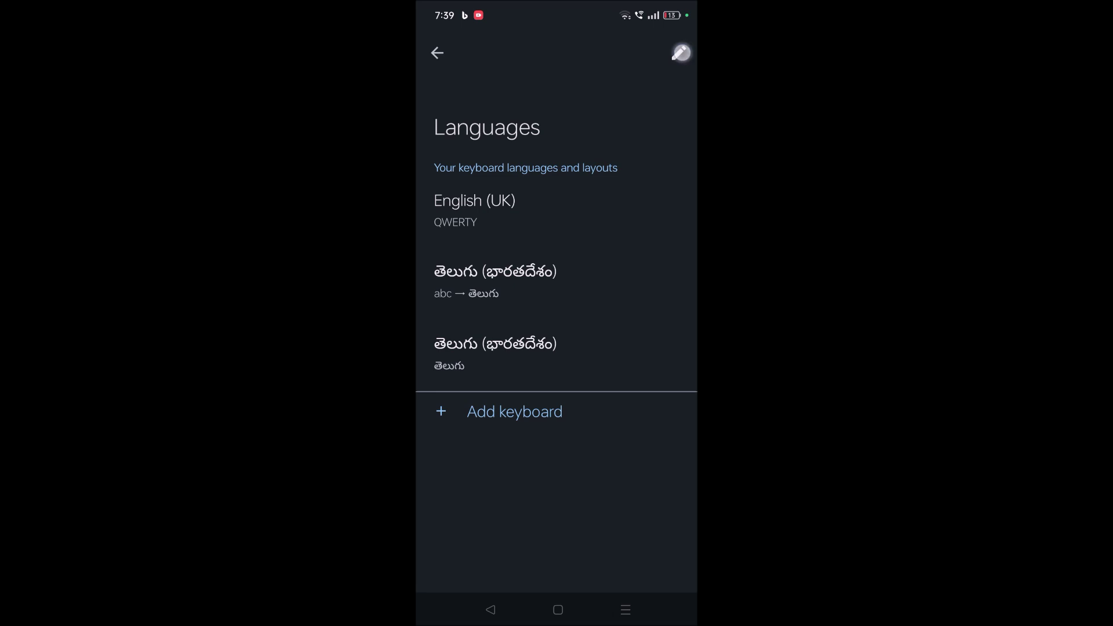
click(436, 52)
- Add a हिन्दी (भारत) keyboard with only the native हिन्दी layout, dropping abc → हिन्दी
click(533, 414)
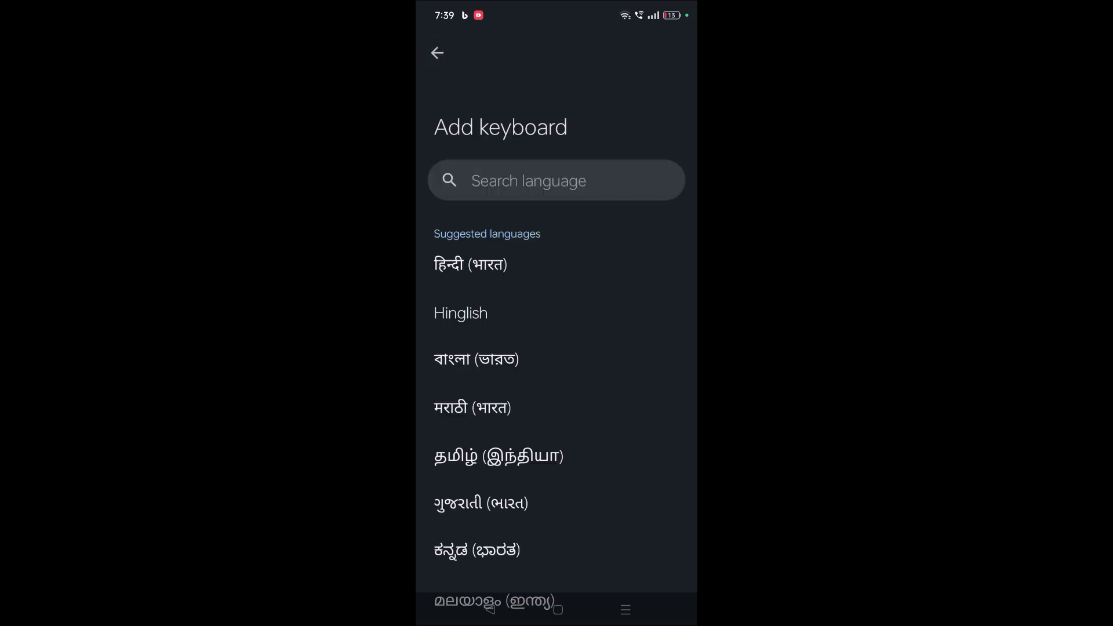
click(470, 264)
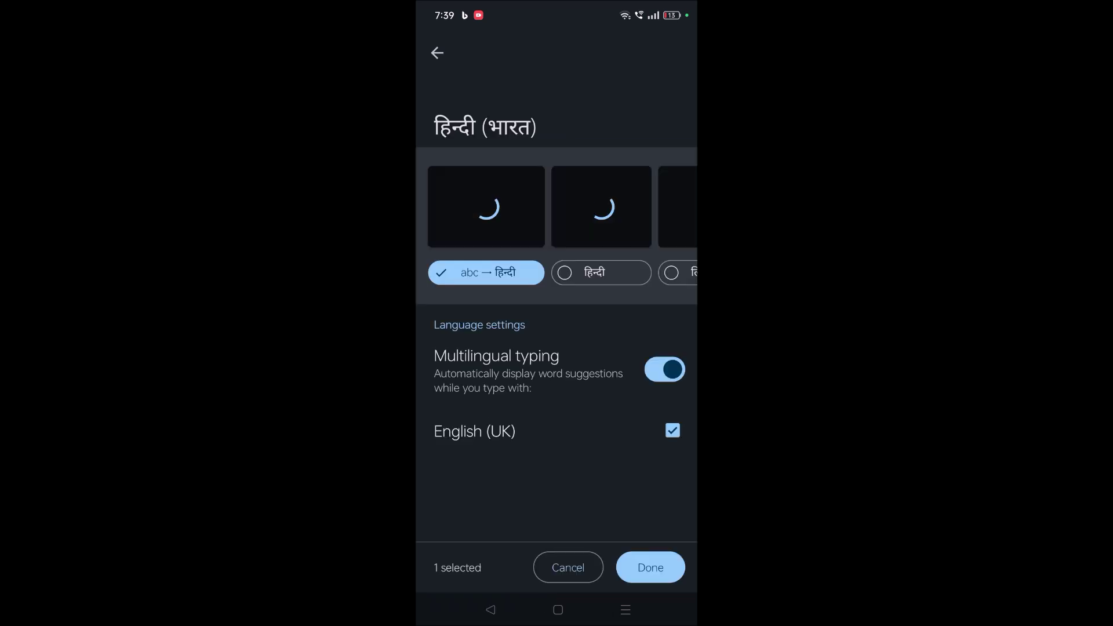
click(609, 192)
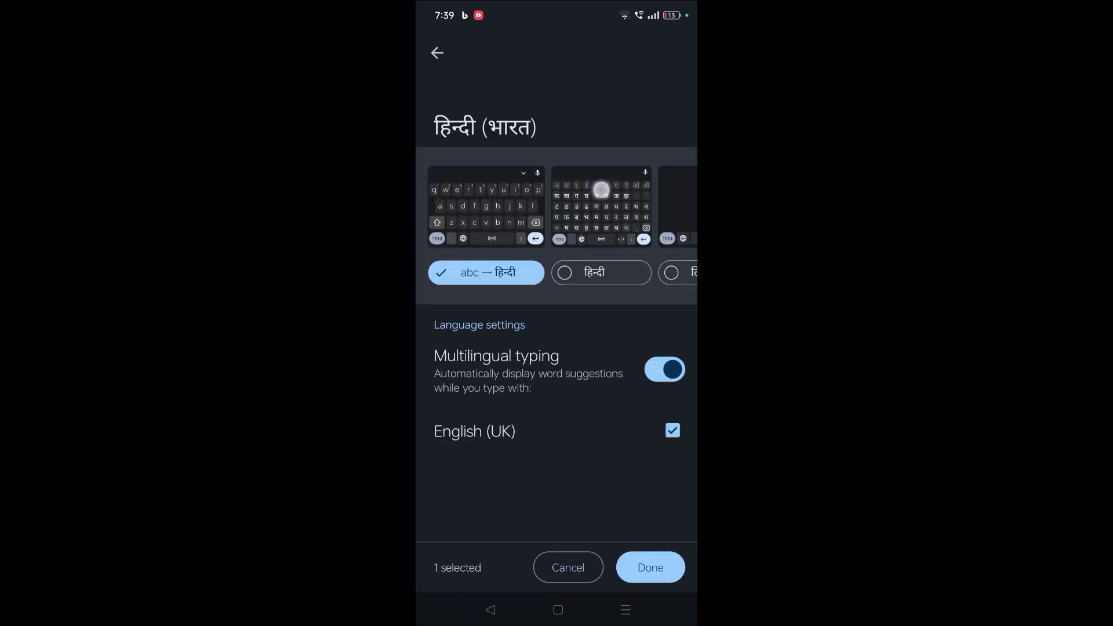
click(569, 275)
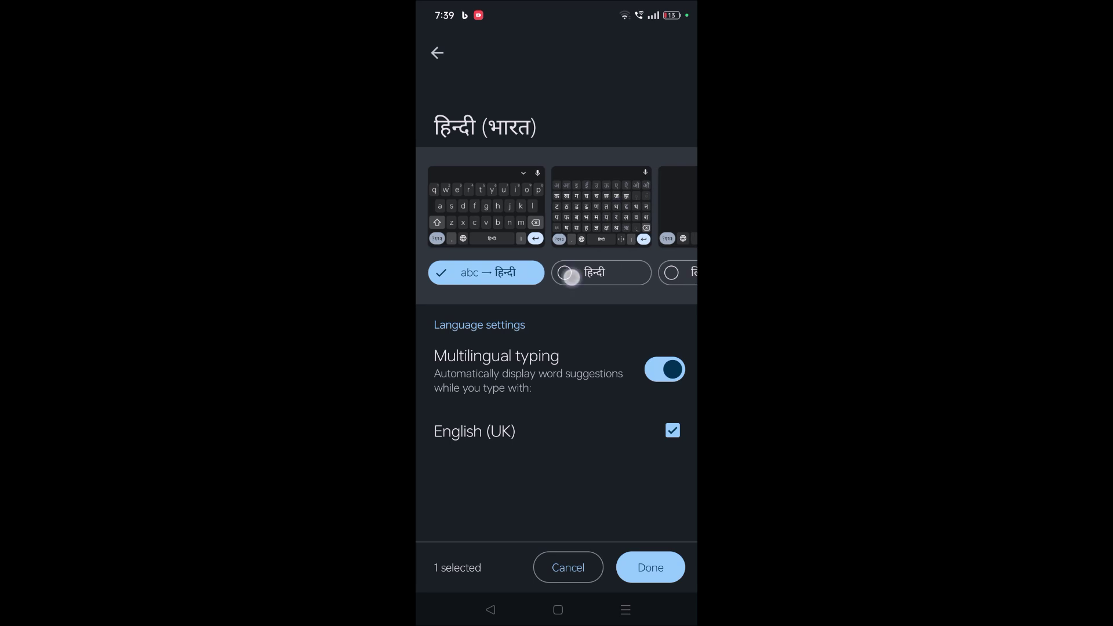
click(486, 272)
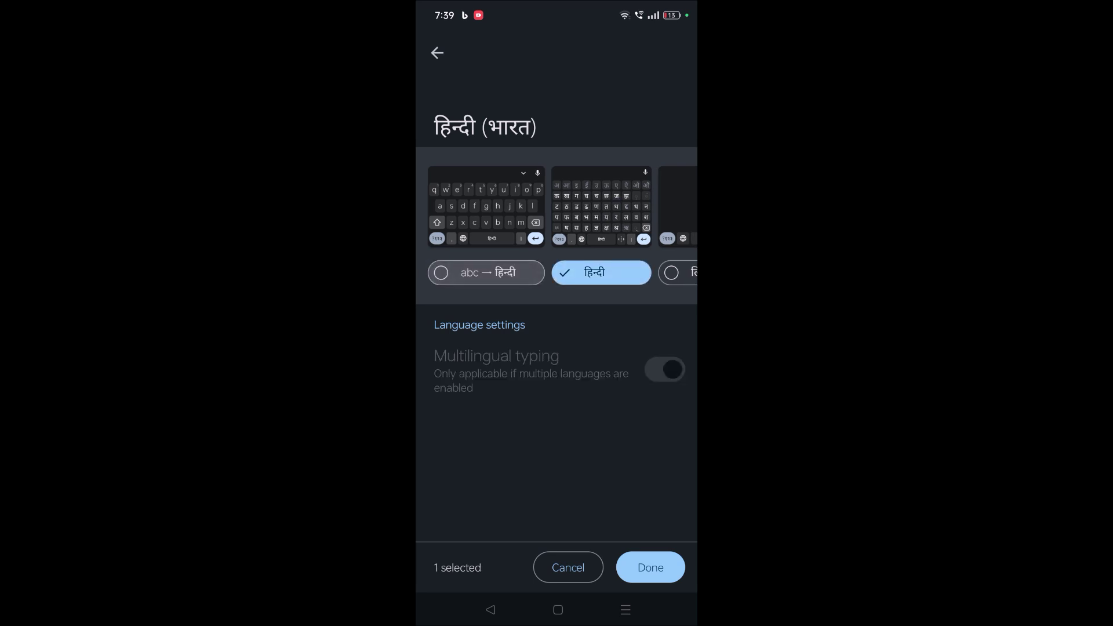
click(651, 567)
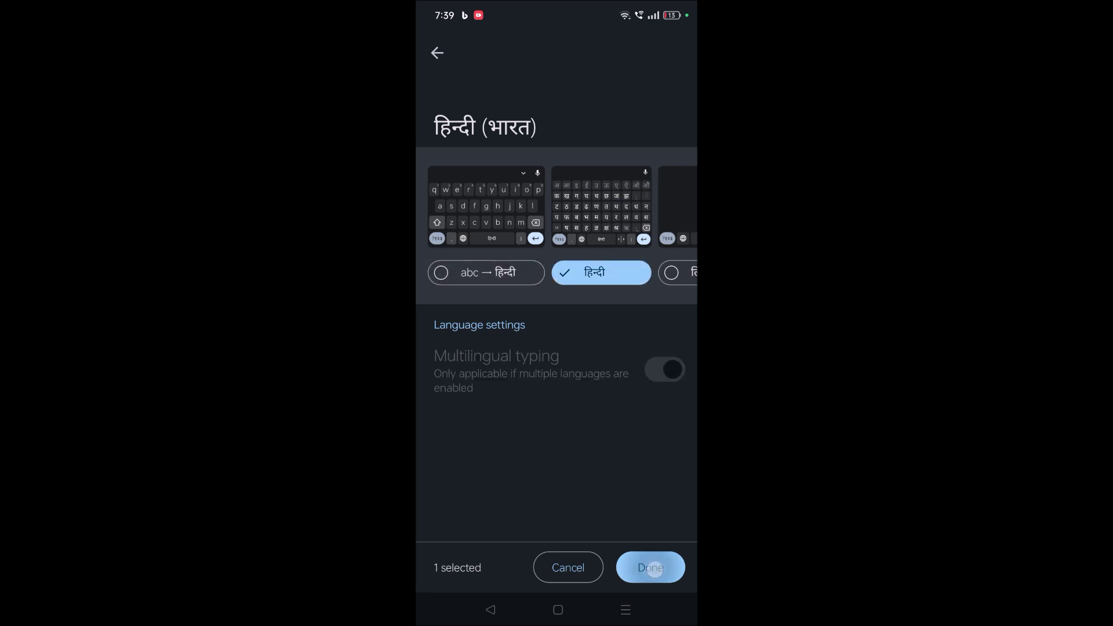
- Leave the Telugu suggestions and clear the YouTube search box
key(Escape)
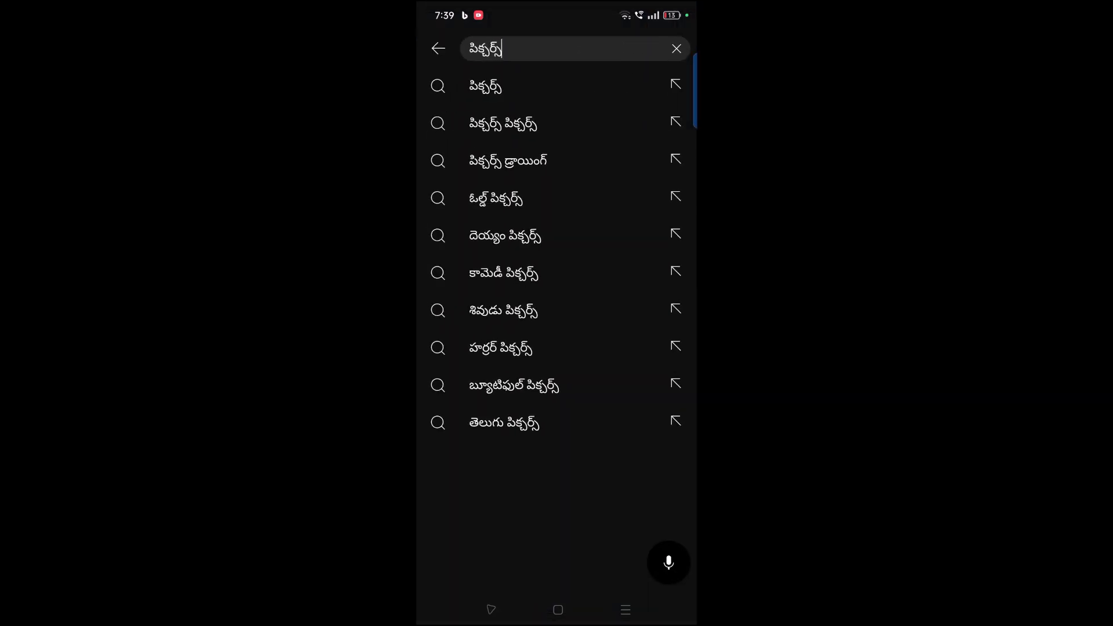
key(Escape)
click(437, 46)
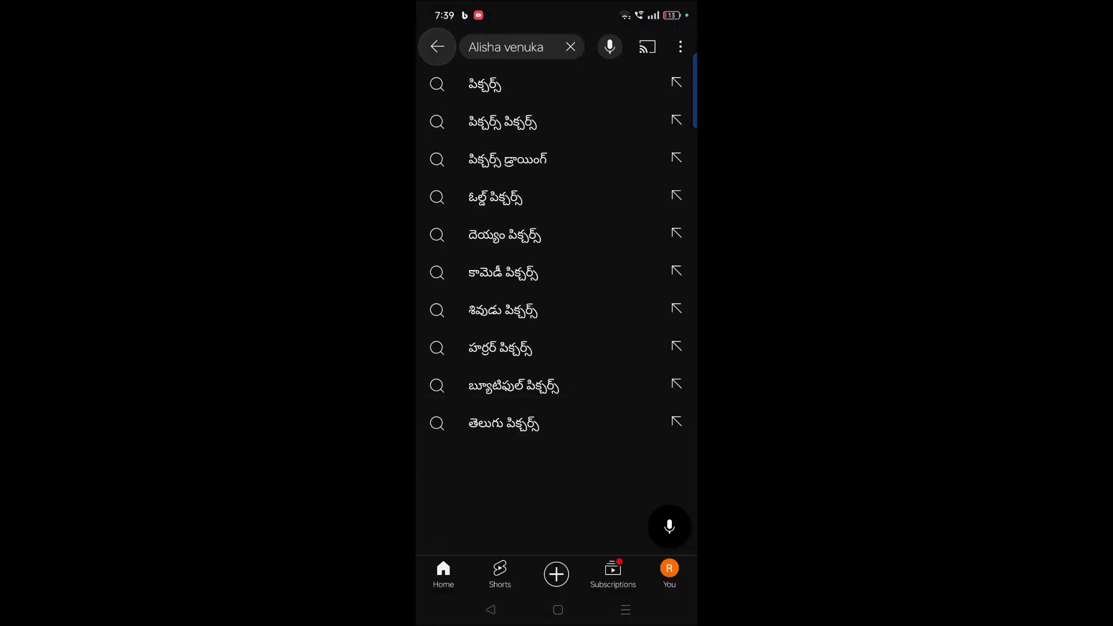
click(570, 45)
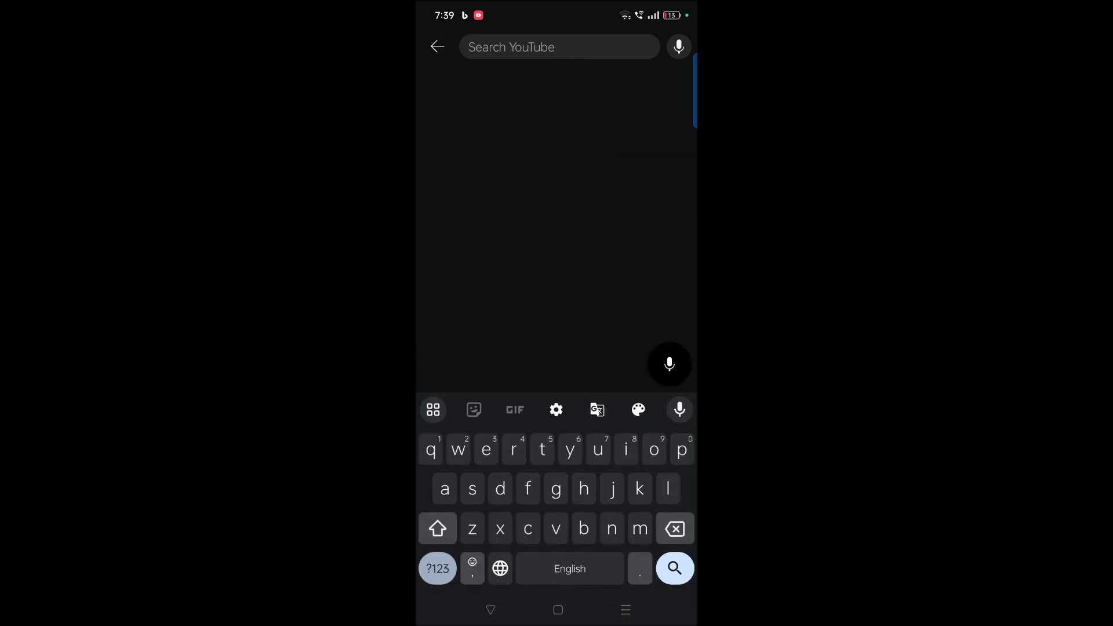
- Switch the keyboard to हिन्दी (भारत) and start a Hindi voice search
click(678, 410)
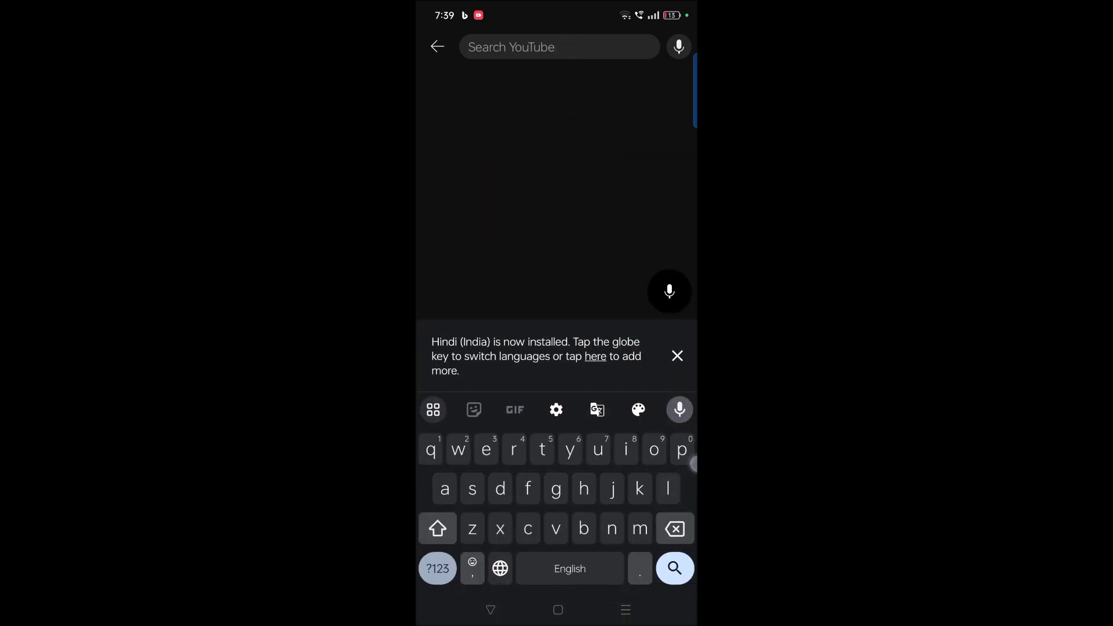
click(582, 576)
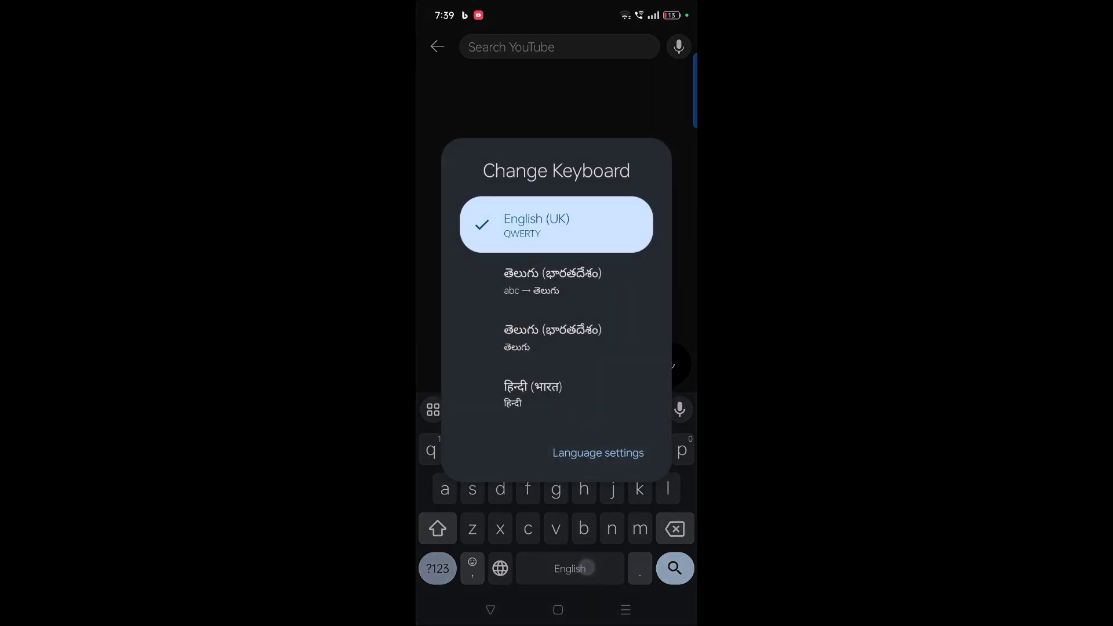
click(584, 391)
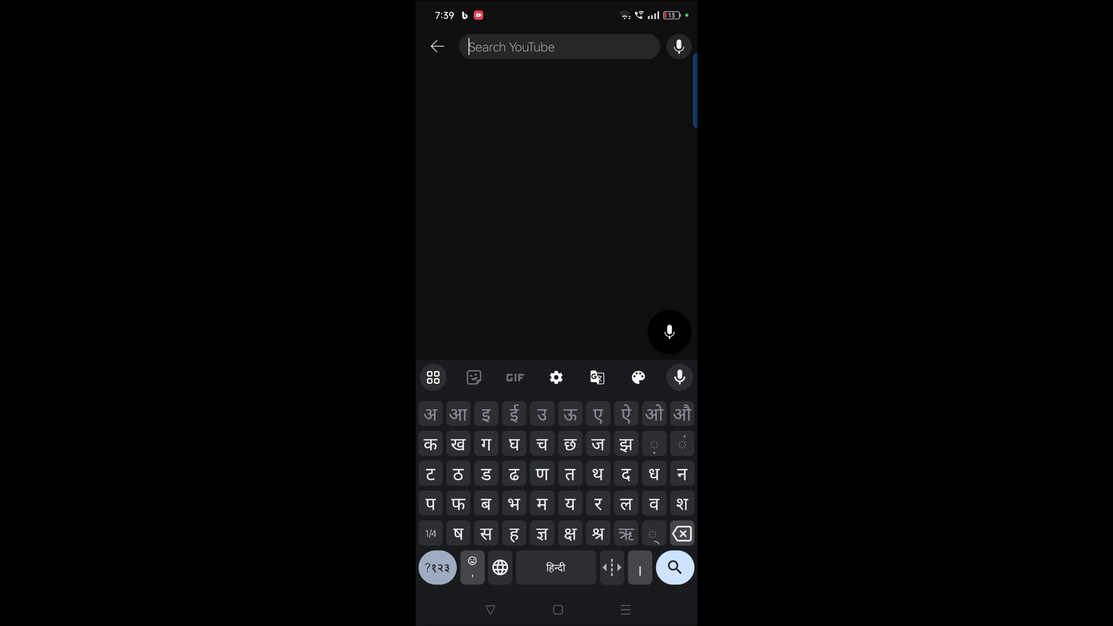
click(679, 377)
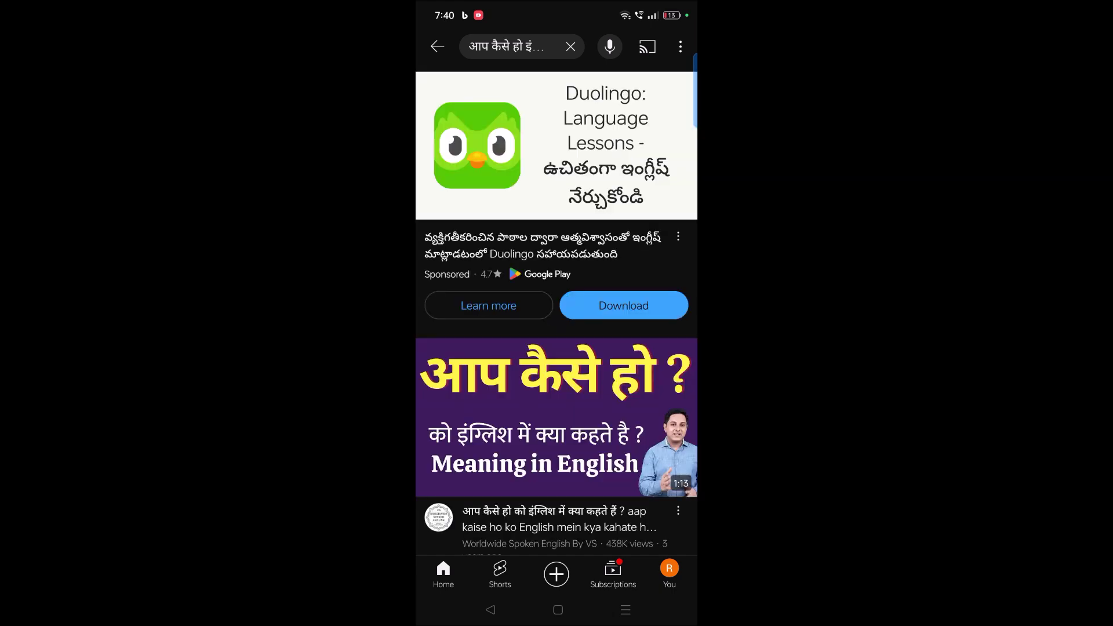
scroll(557, 313, down, 10)
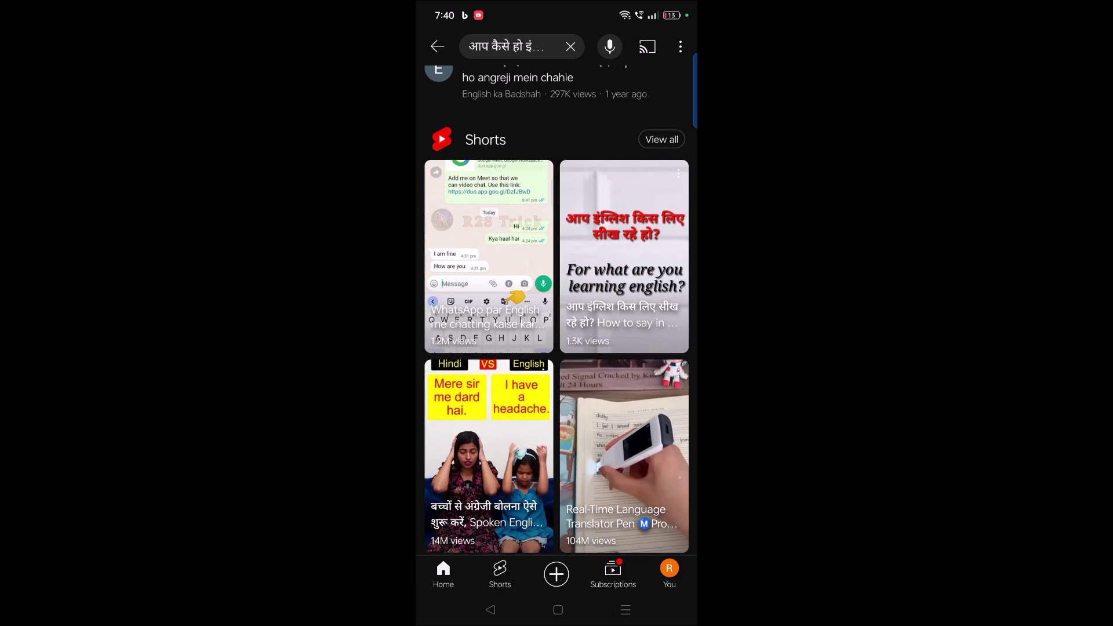
- Leave YouTube for the phone's home screen
click(557, 610)
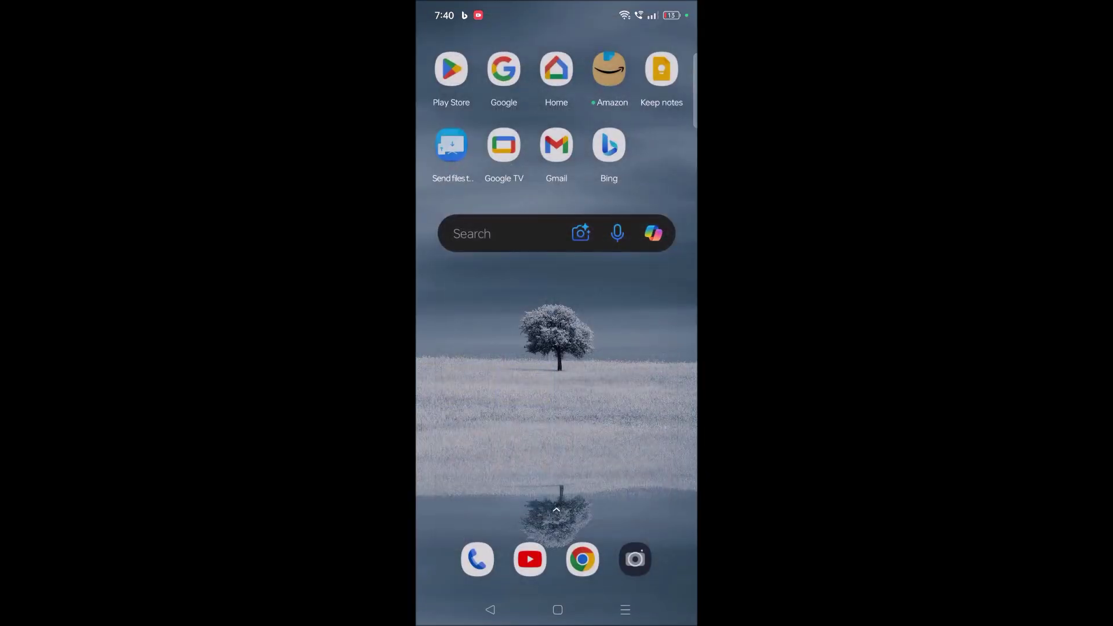